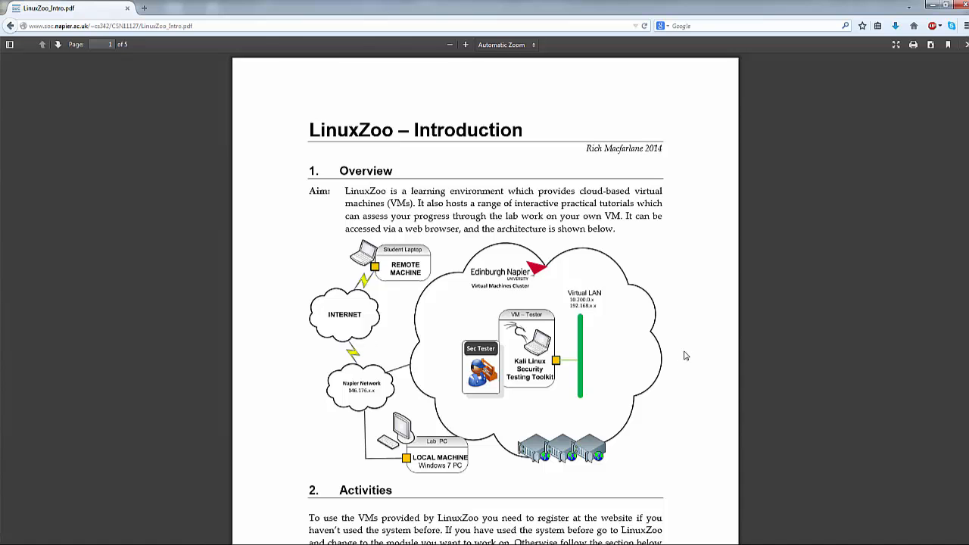
scroll(685, 352, down, 2)
scroll(681, 356, down, 6)
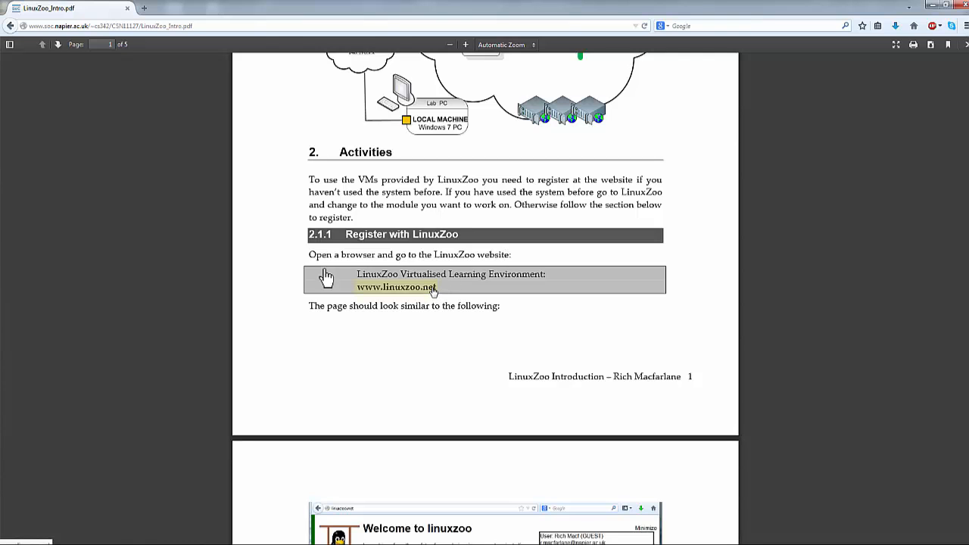
click(404, 292)
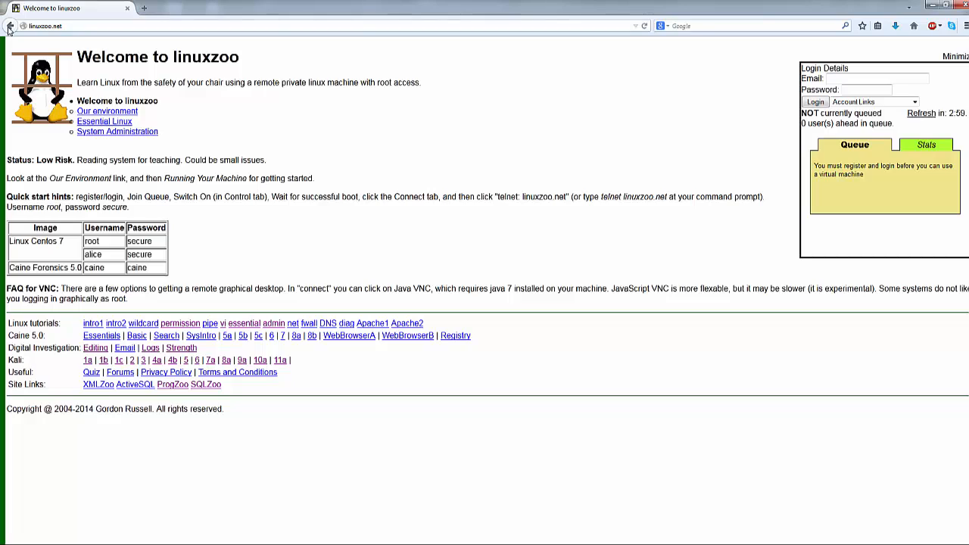
Step: Type the account e-mail into the LinuxZoo login panel, then move to the password field
click(839, 78)
click(842, 103)
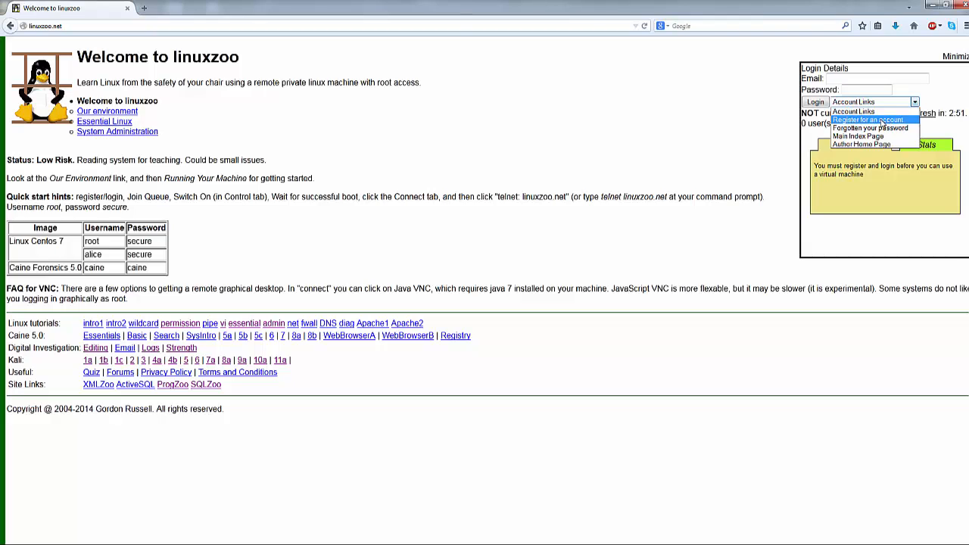
click(858, 79)
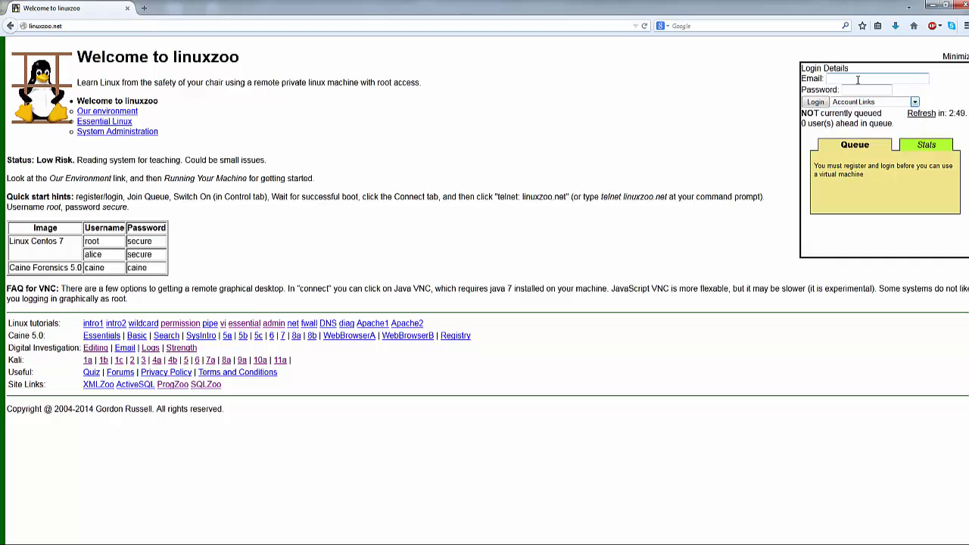
click(853, 80)
click(854, 79)
key(Tab)
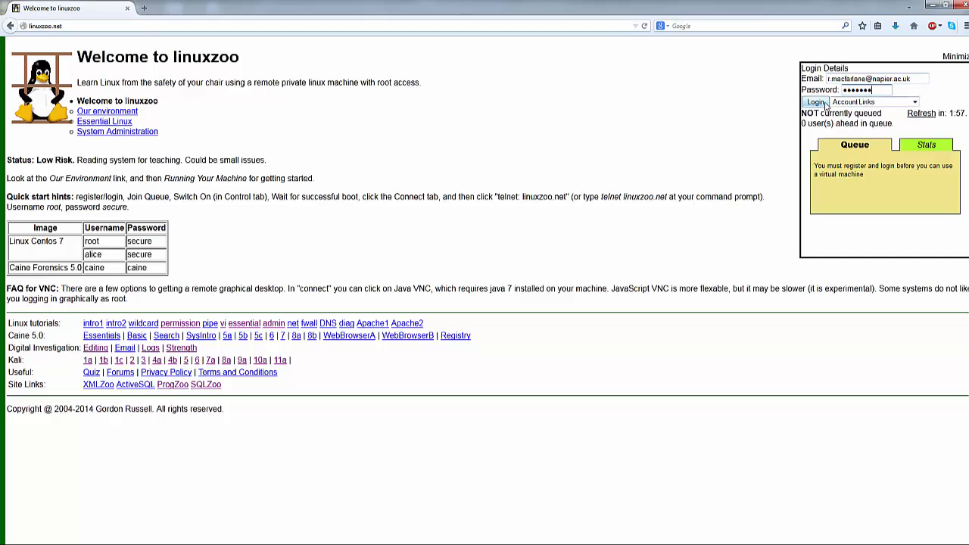
Step: Log in, join the queue, and switch on Kali 1.0.6 from a fresh linux install image
click(819, 103)
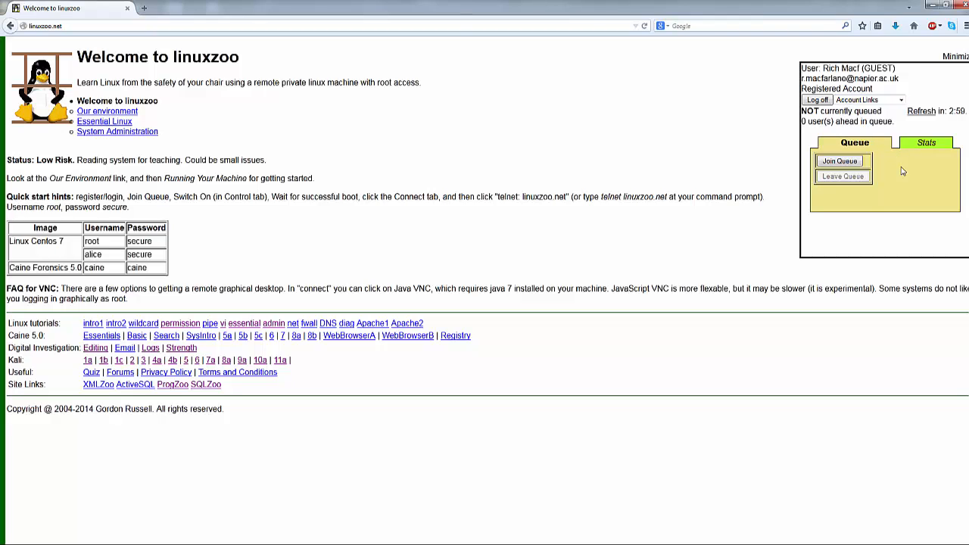
click(850, 162)
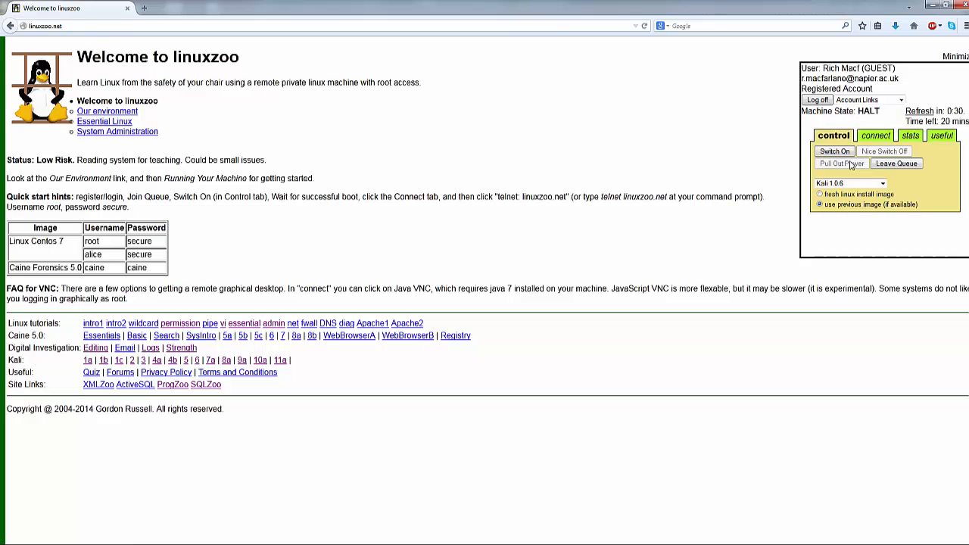
click(849, 185)
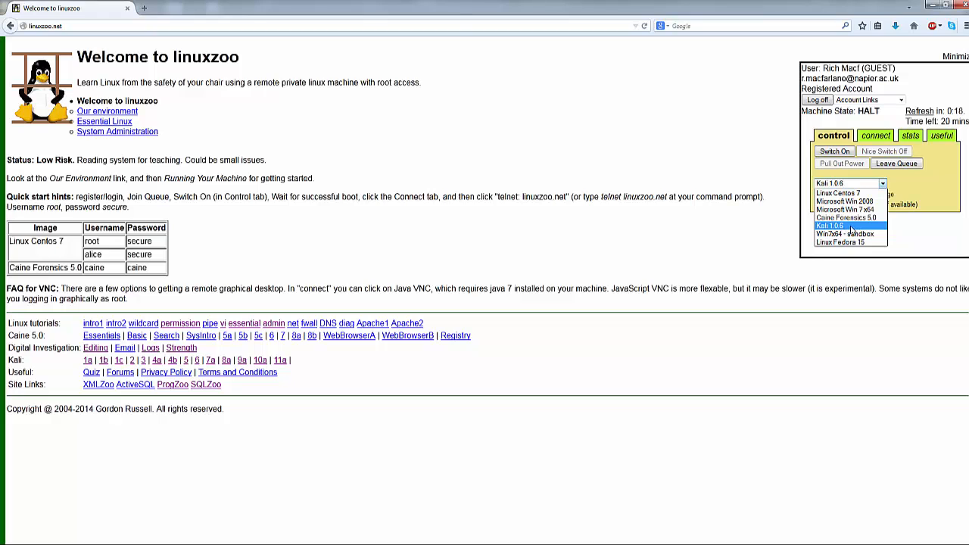
click(850, 227)
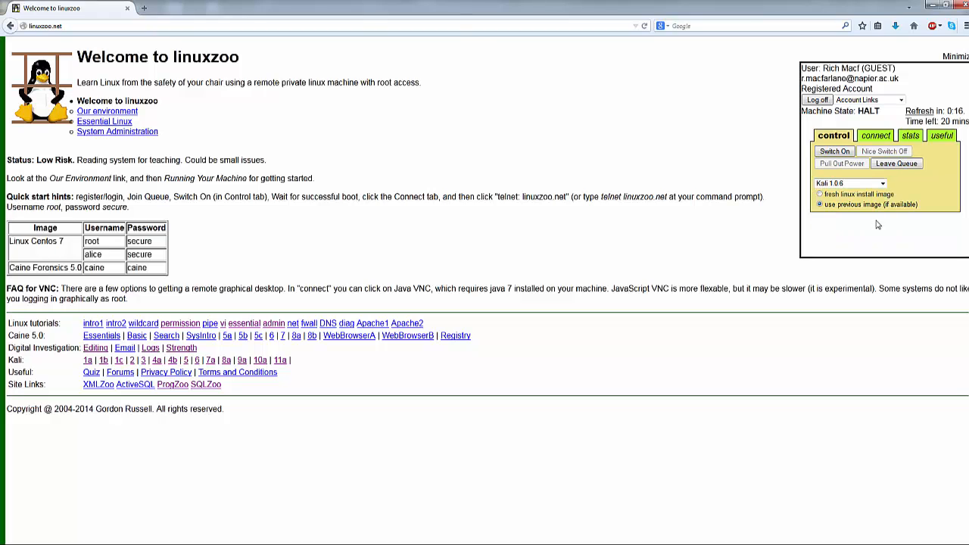
click(819, 194)
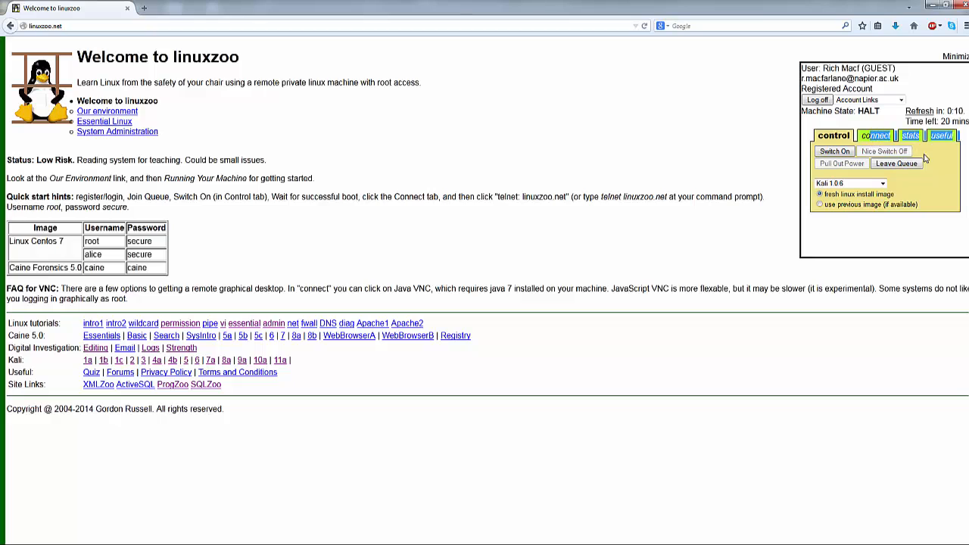
click(842, 154)
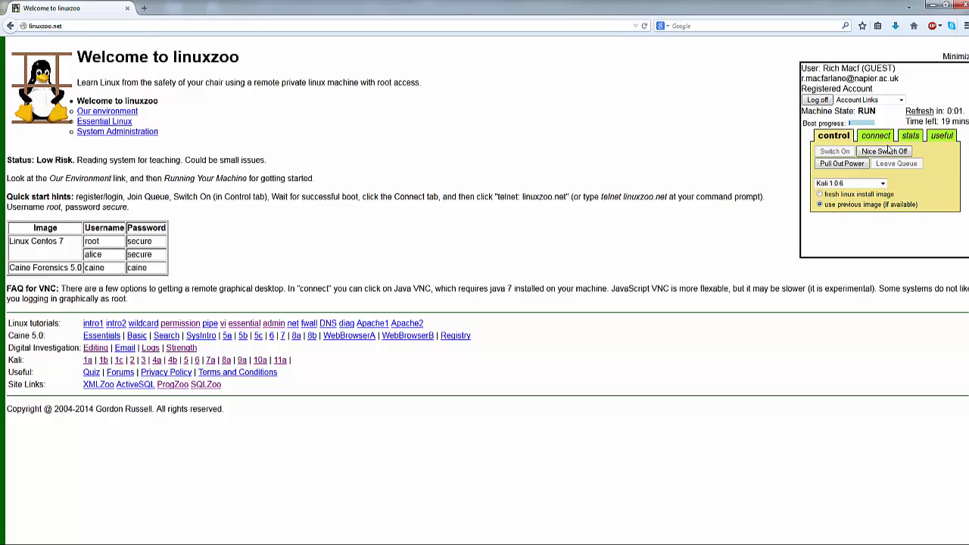
Step: Show the machine's connection details: VM IP 10.0.7.25 and SSH host linuxzoo.net
click(878, 139)
click(876, 140)
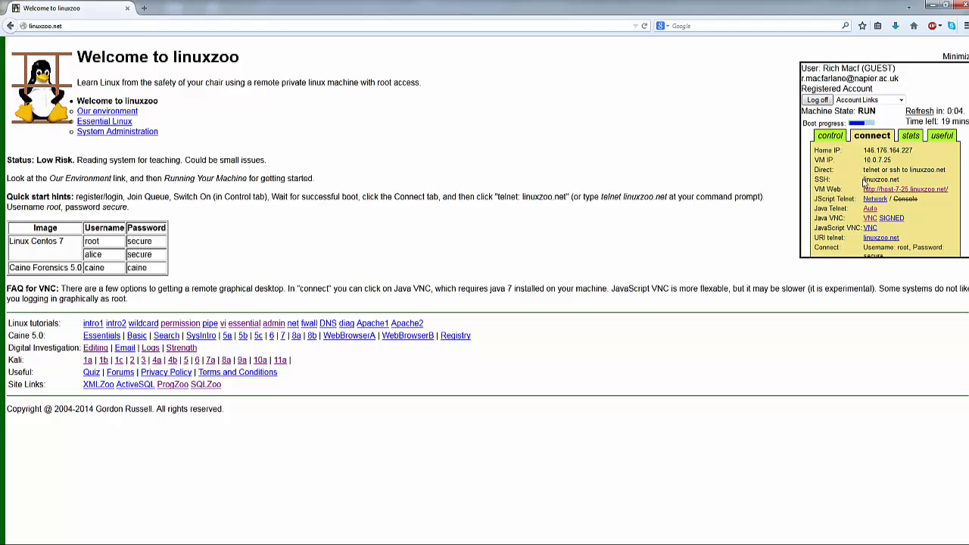
drag(865, 180, 906, 182)
click(906, 182)
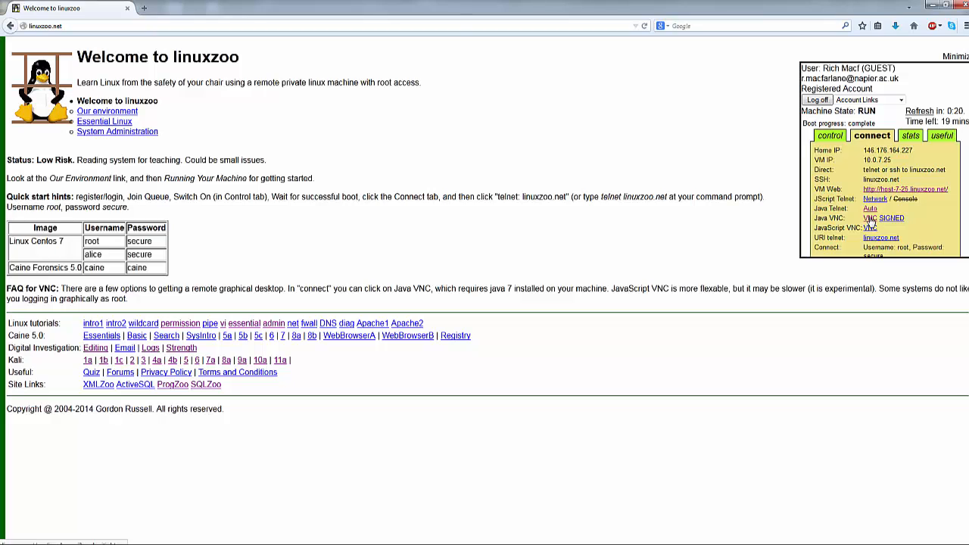
Step: After the blocked Java VNC attempt, open the JavaScript VNC session in a new tab
click(870, 220)
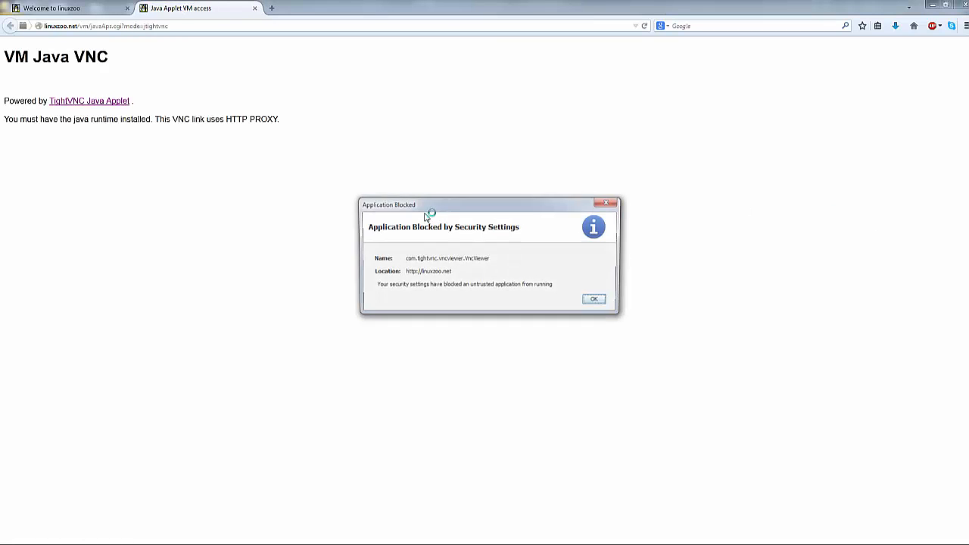
click(597, 301)
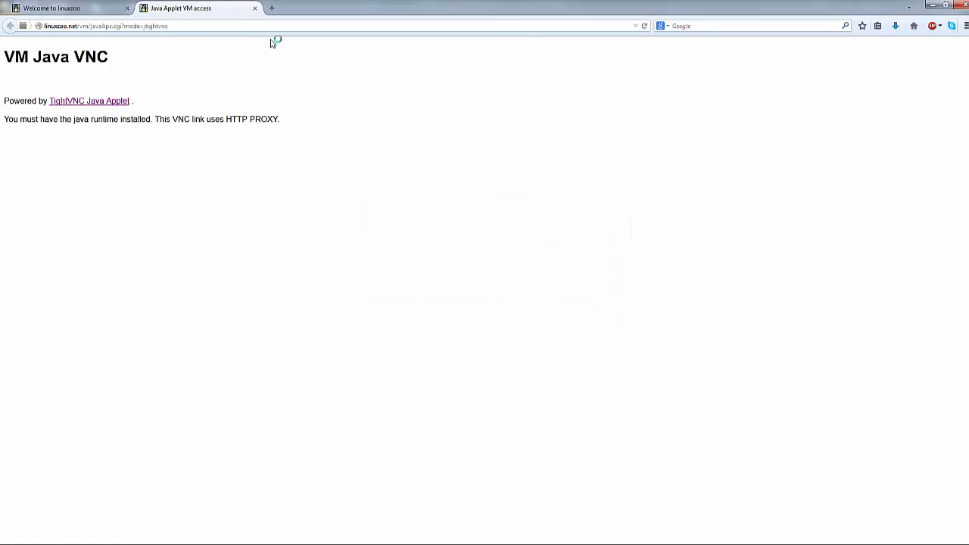
click(255, 8)
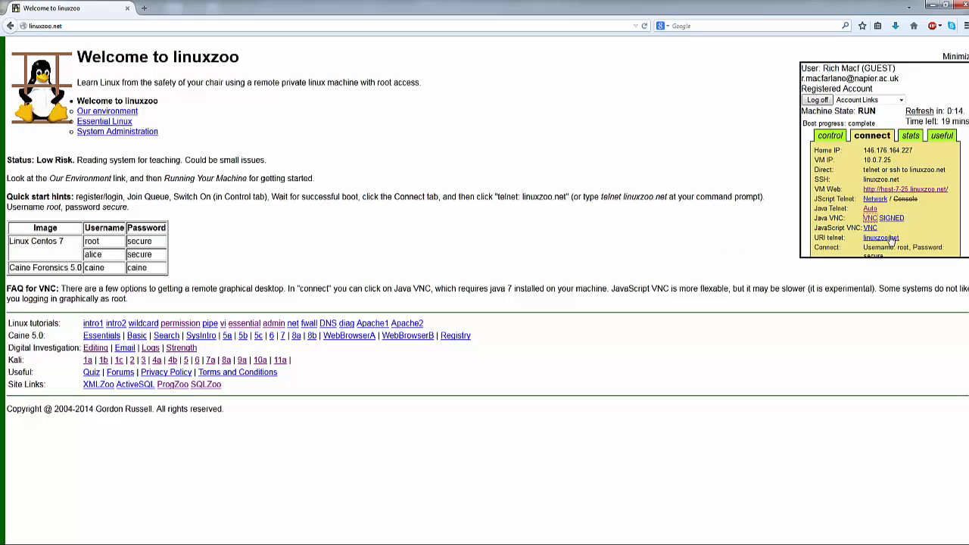
drag(815, 228, 870, 232)
click(870, 229)
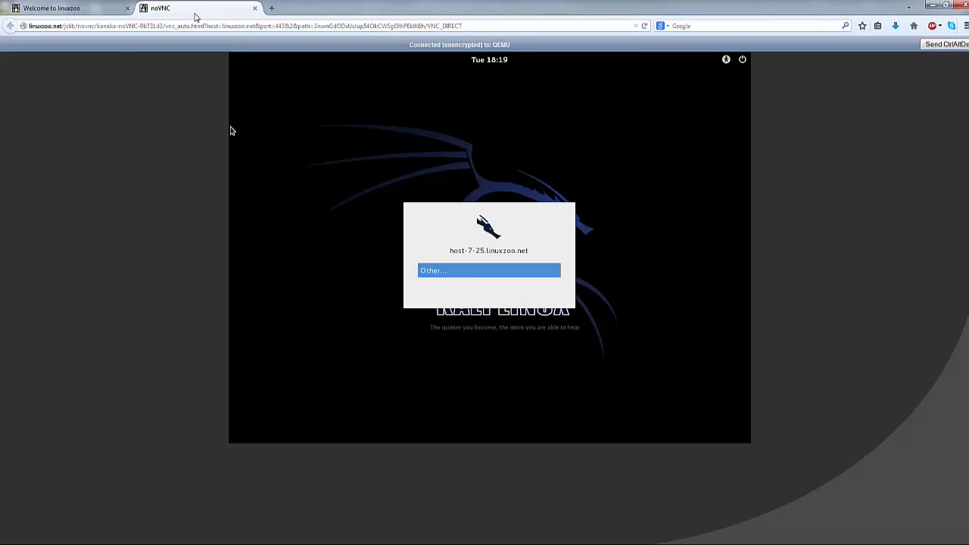
Step: Attempt a Kali login via Other... with username root and a password
click(87, 12)
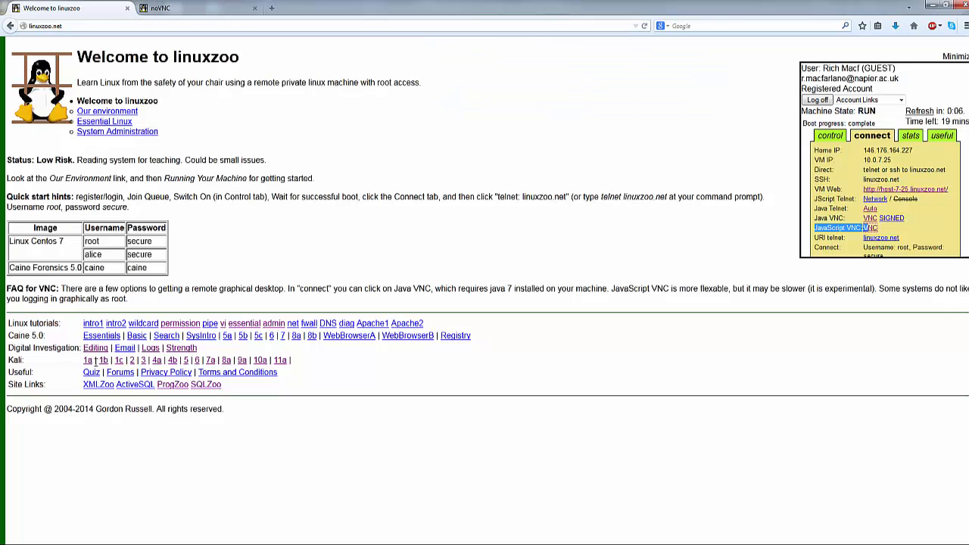
click(174, 14)
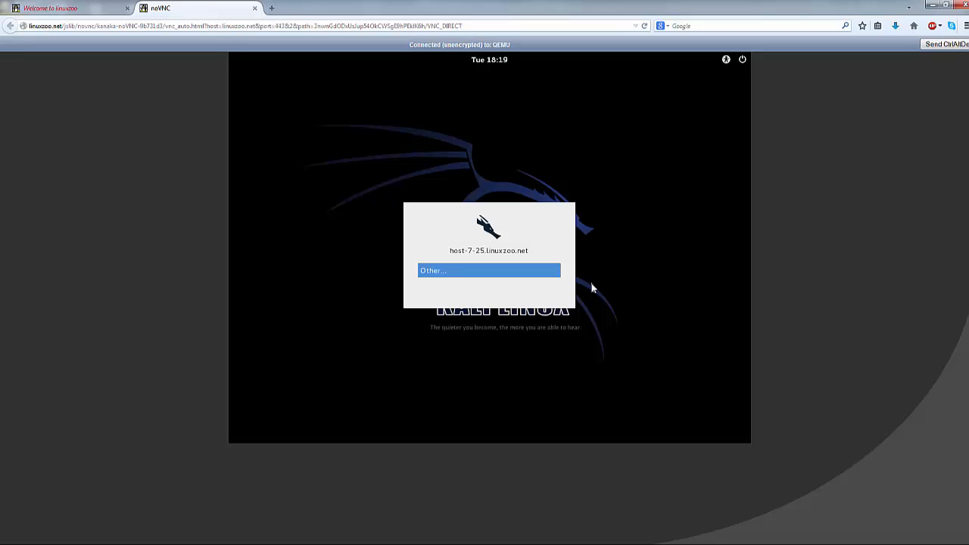
click(455, 275)
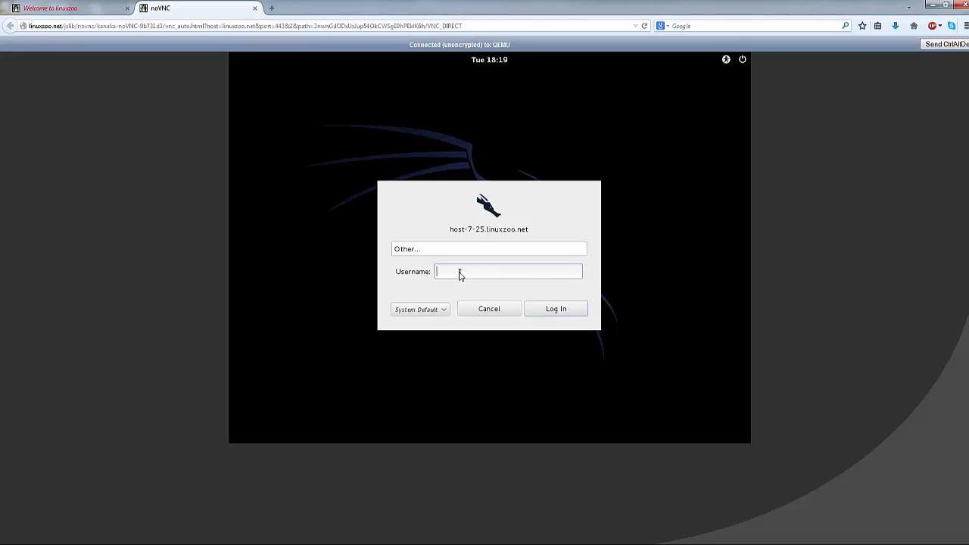
text(root)
key(Return)
text(toortoo)
key(Return)
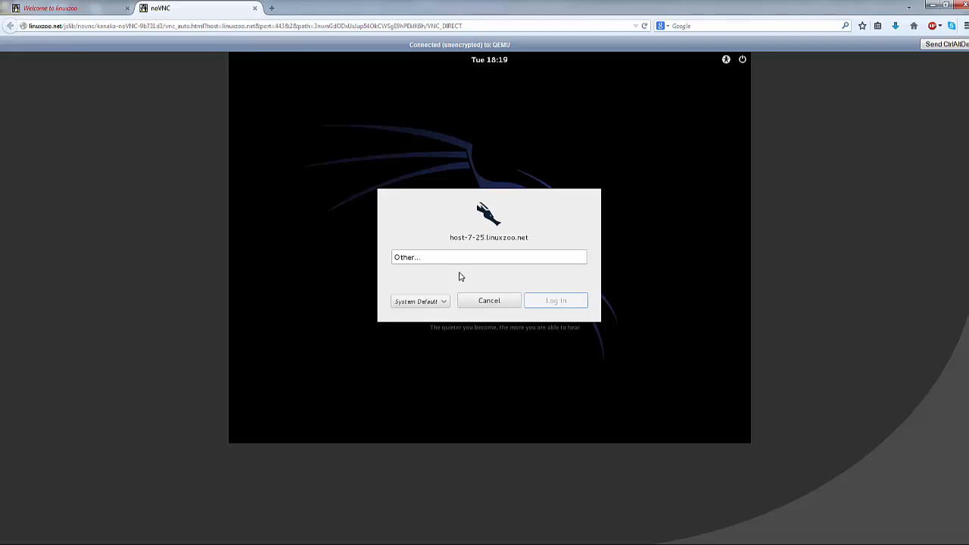
Step: Retry the root login with the correct password to reach the desktop
click(460, 274)
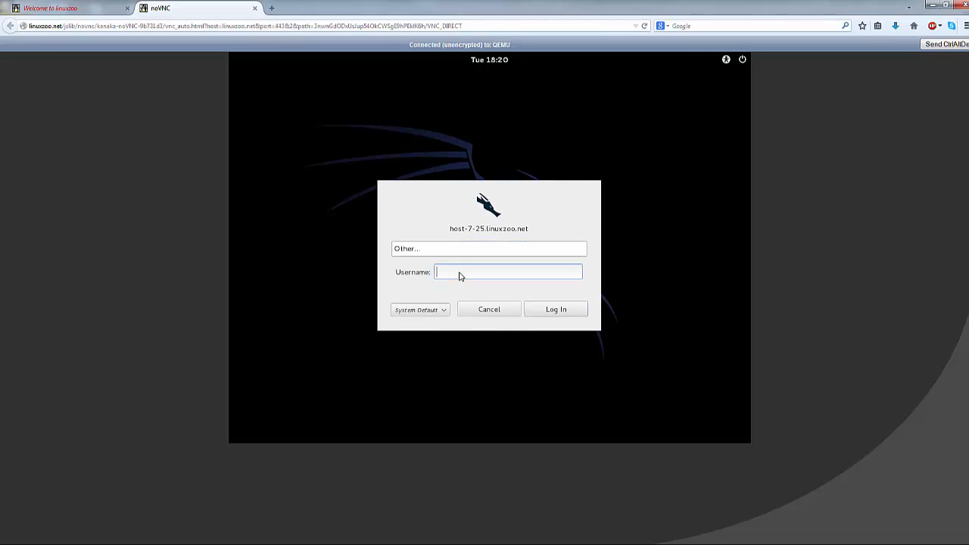
text(root)
key(Return)
text(toor)
key(Return)
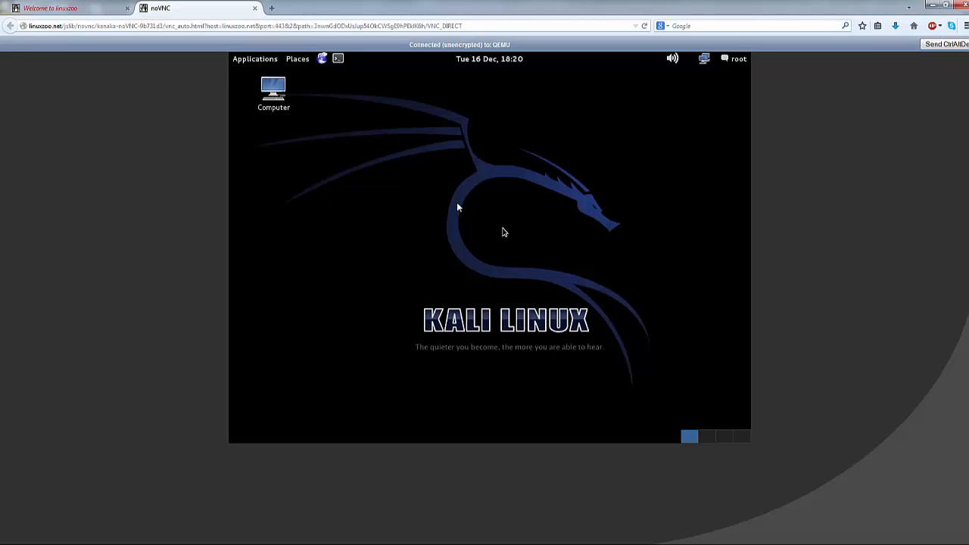
Step: Open a terminal and run ifconfig, confirming eth0's address 10.0.7.25
click(337, 59)
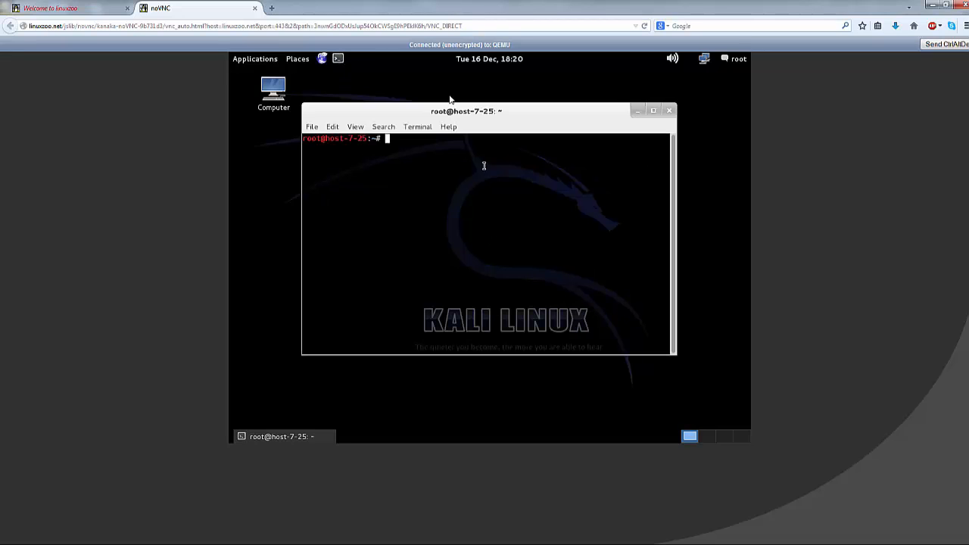
drag(459, 112, 443, 128)
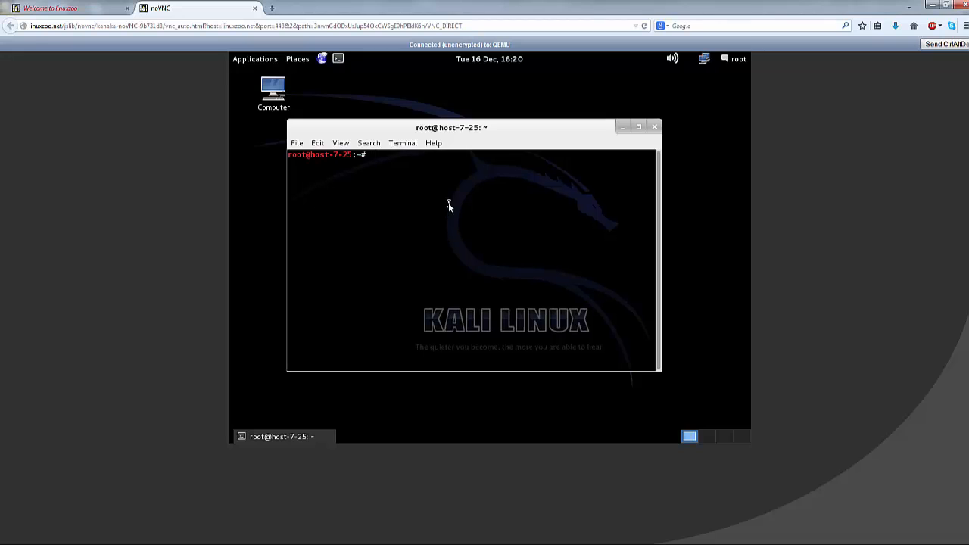
text(ifconfig)
key(Return)
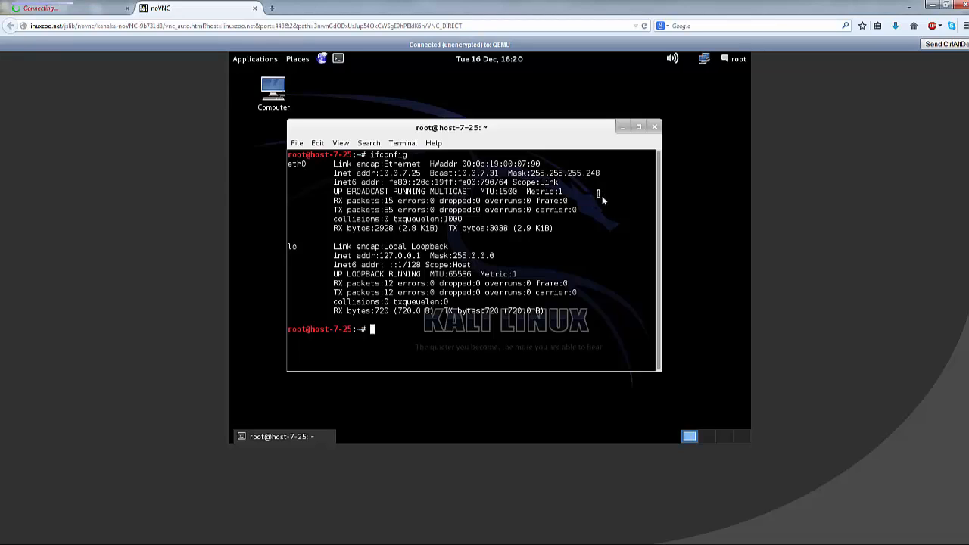
drag(380, 173, 425, 173)
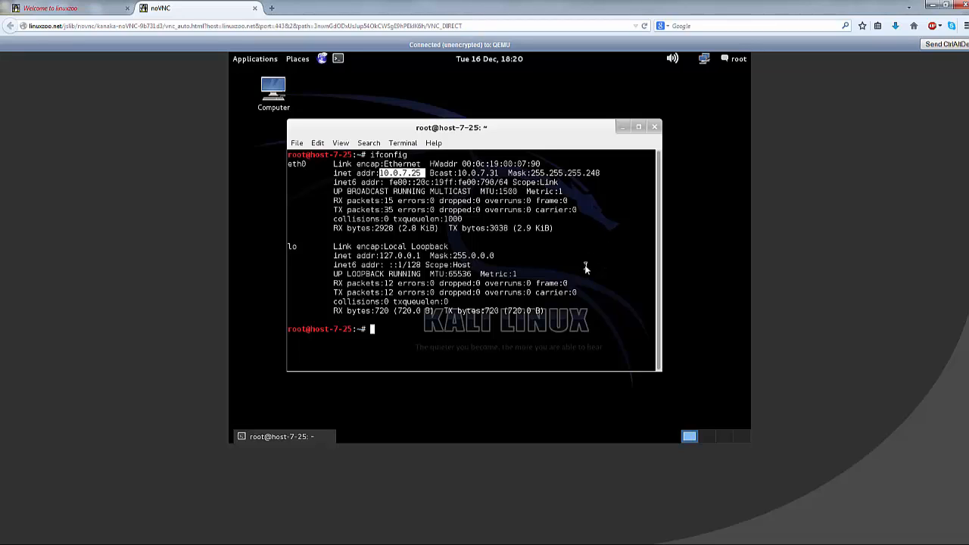
click(604, 237)
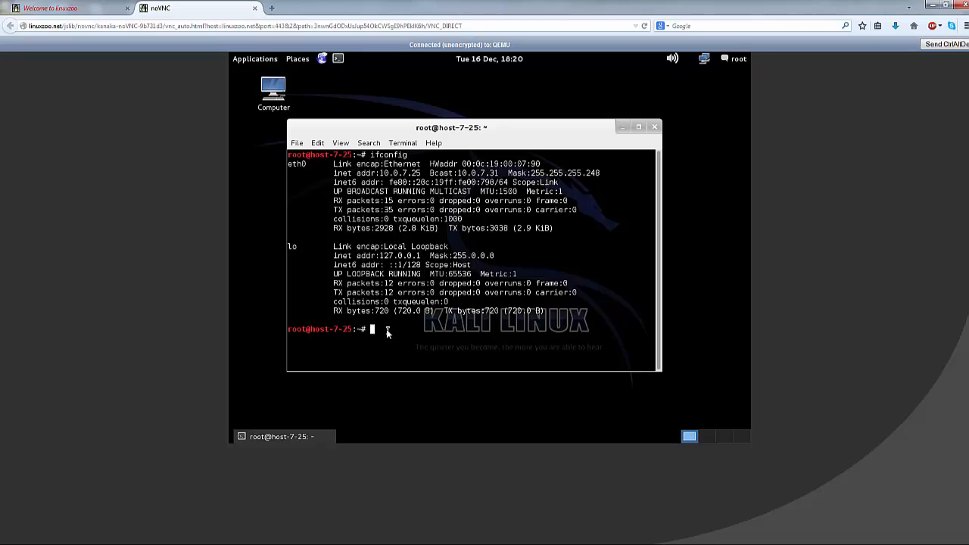